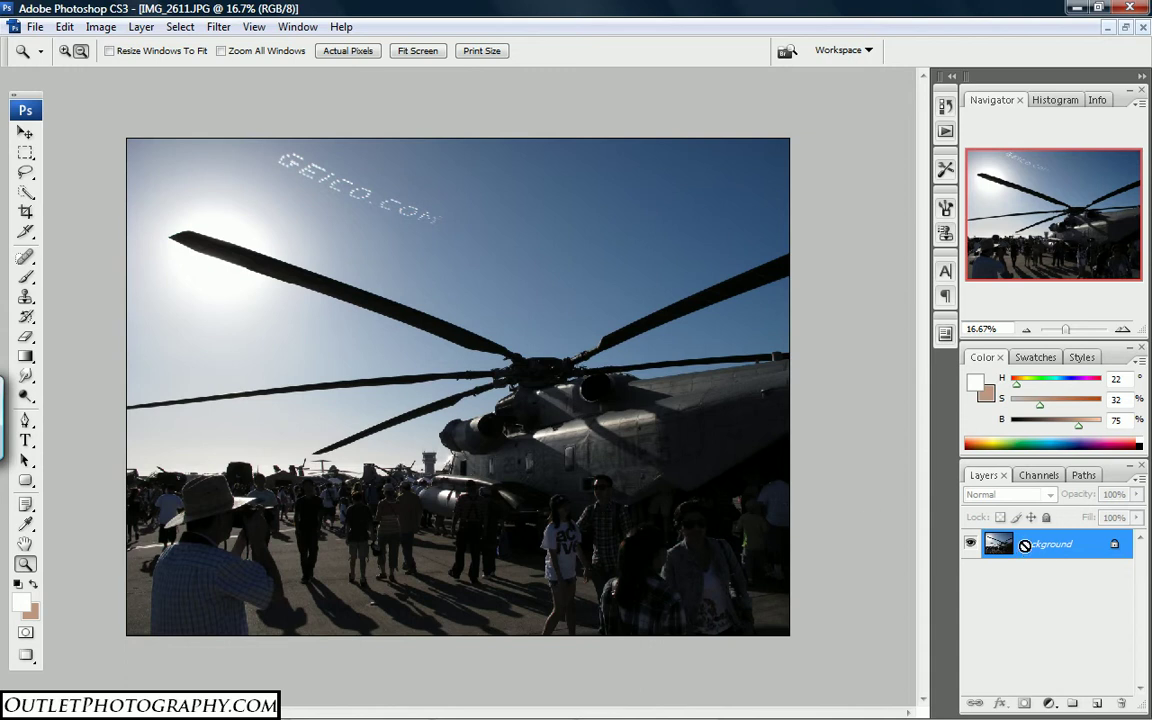
Duplicate the Background layer twice and put the two copies together in a layer group.
key("ctrl+j")
key("ctrl+j")
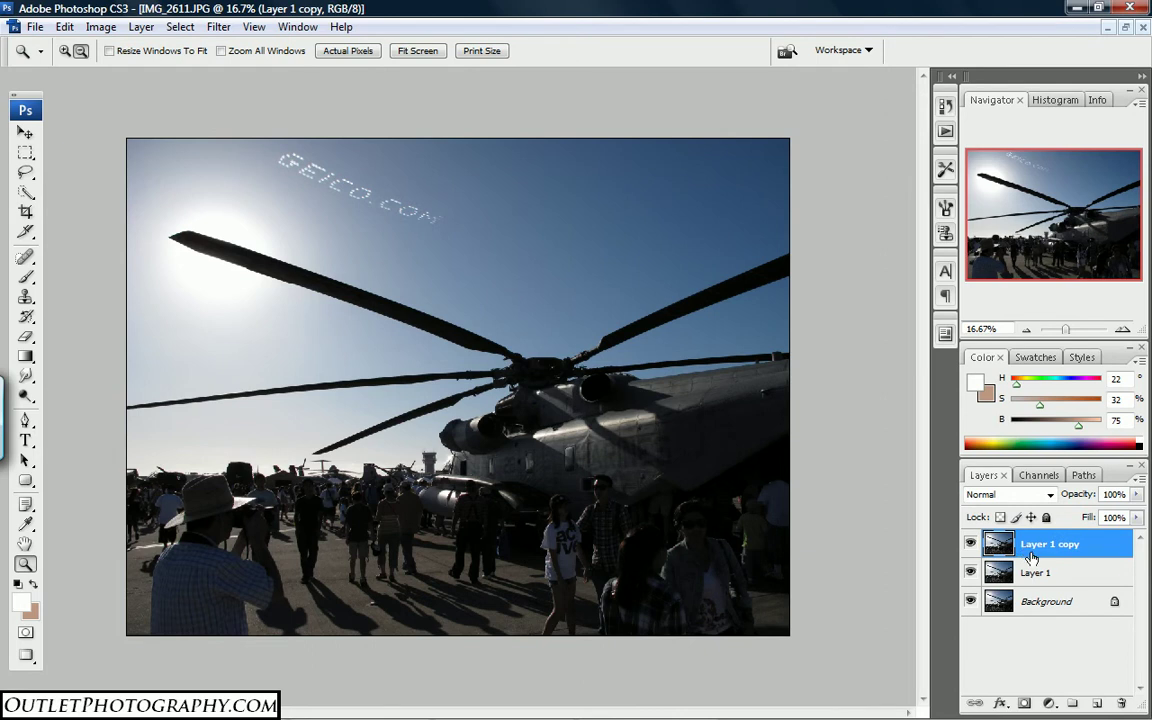
left_click(1040, 574, "shift")
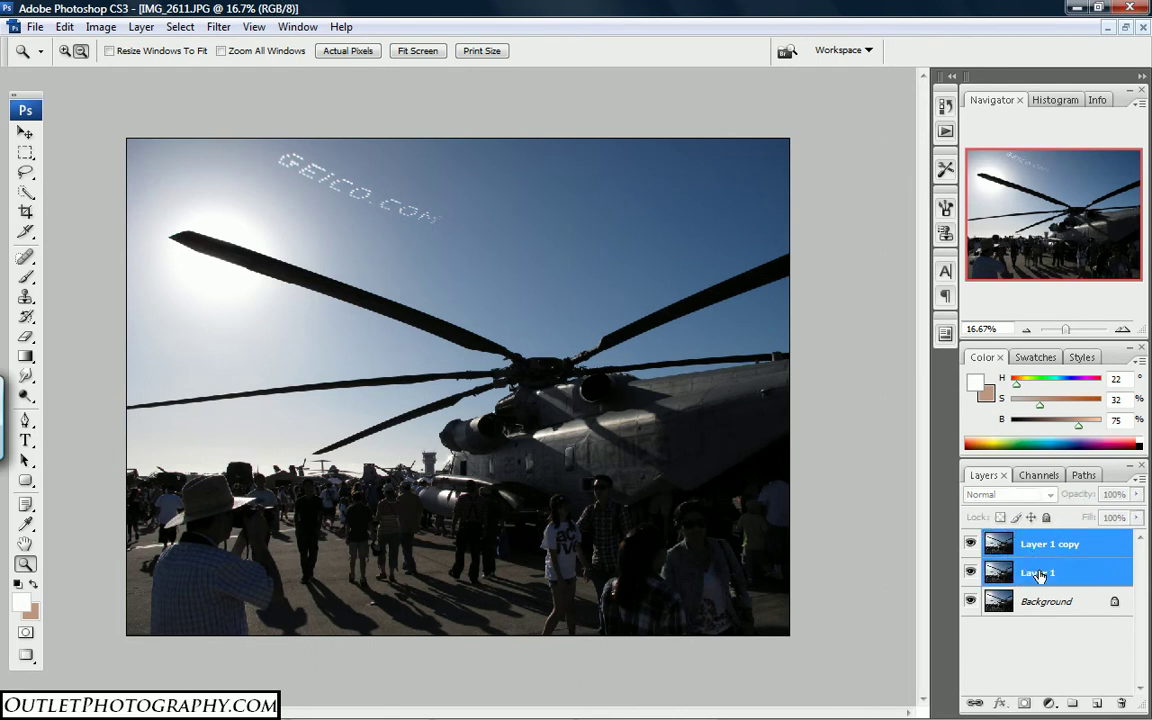
key("ctrl+g")
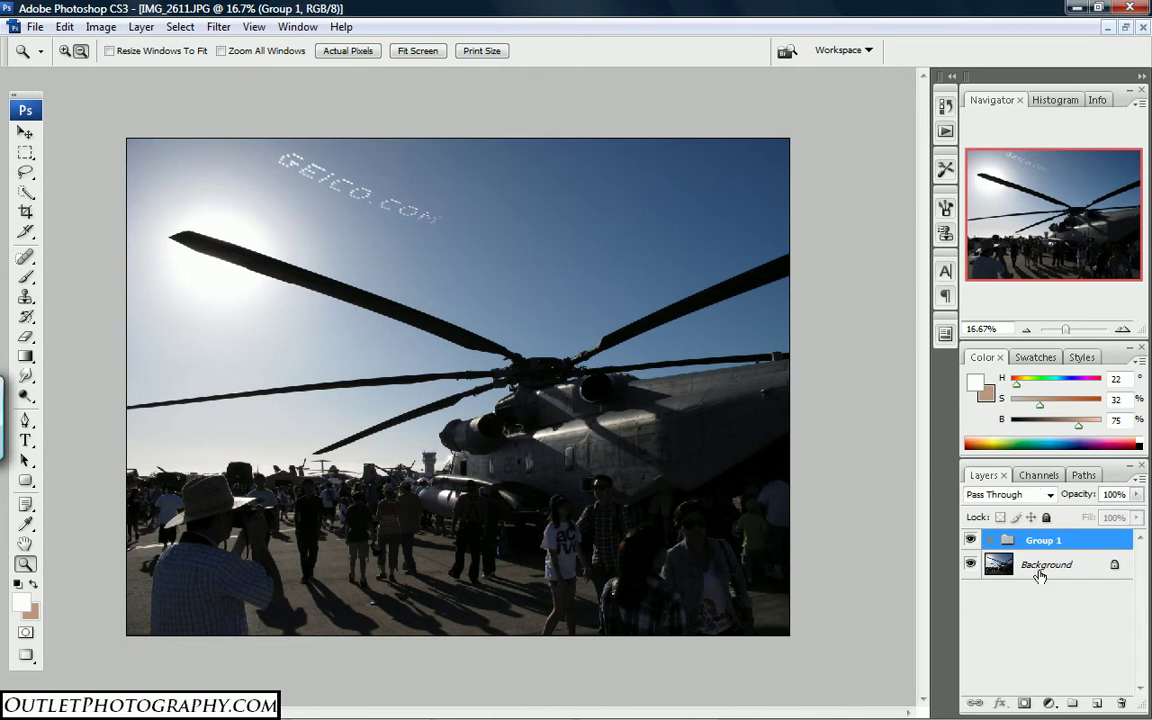
Expand the group and rename the layer "Layer 1 copy" to "Layer 2".
left_click(989, 541)
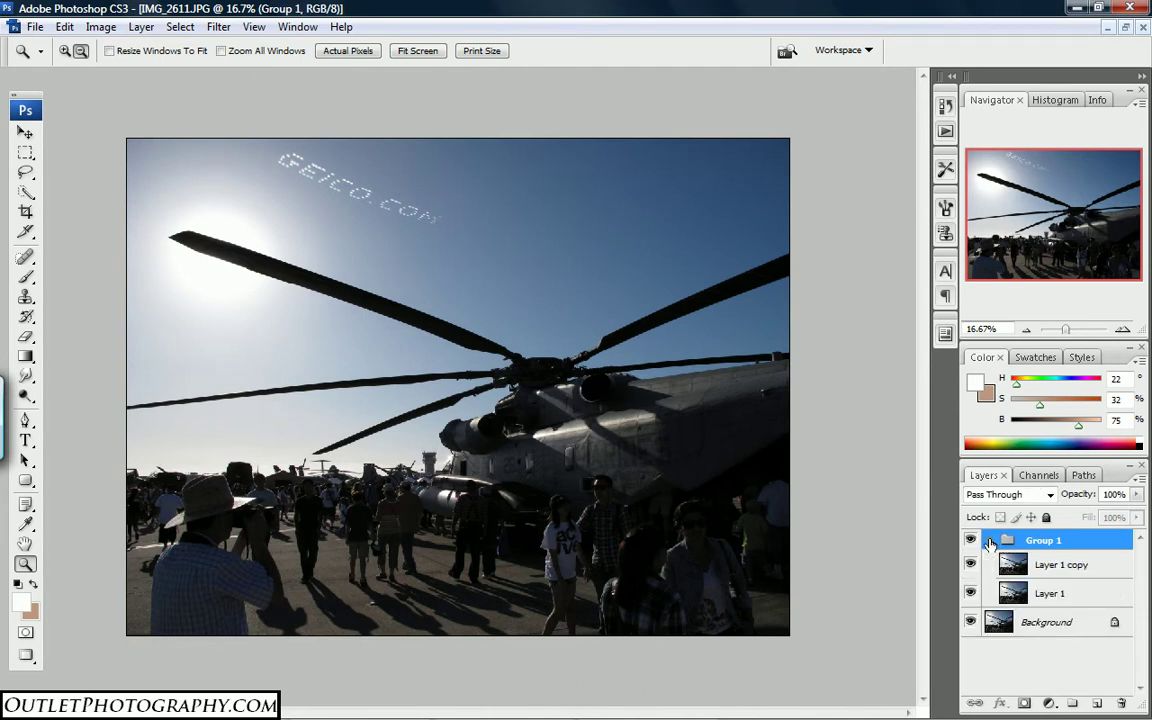
left_click(1060, 567)
double_click(1062, 566)
left_click_drag(1041, 565, 1121, 589)
type("2")
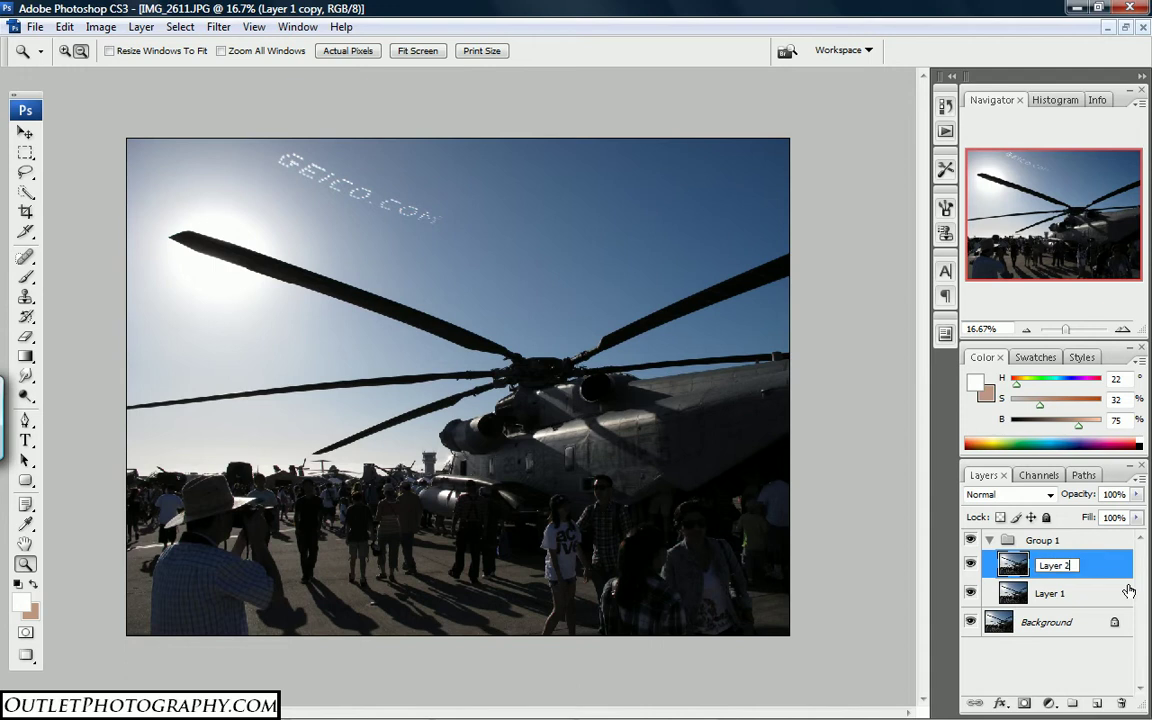
Hide Layer 2 and open Shadow/Highlight on Layer 1, setting the shadows amount to 60% and their tonal width to 30%.
left_click(1050, 595)
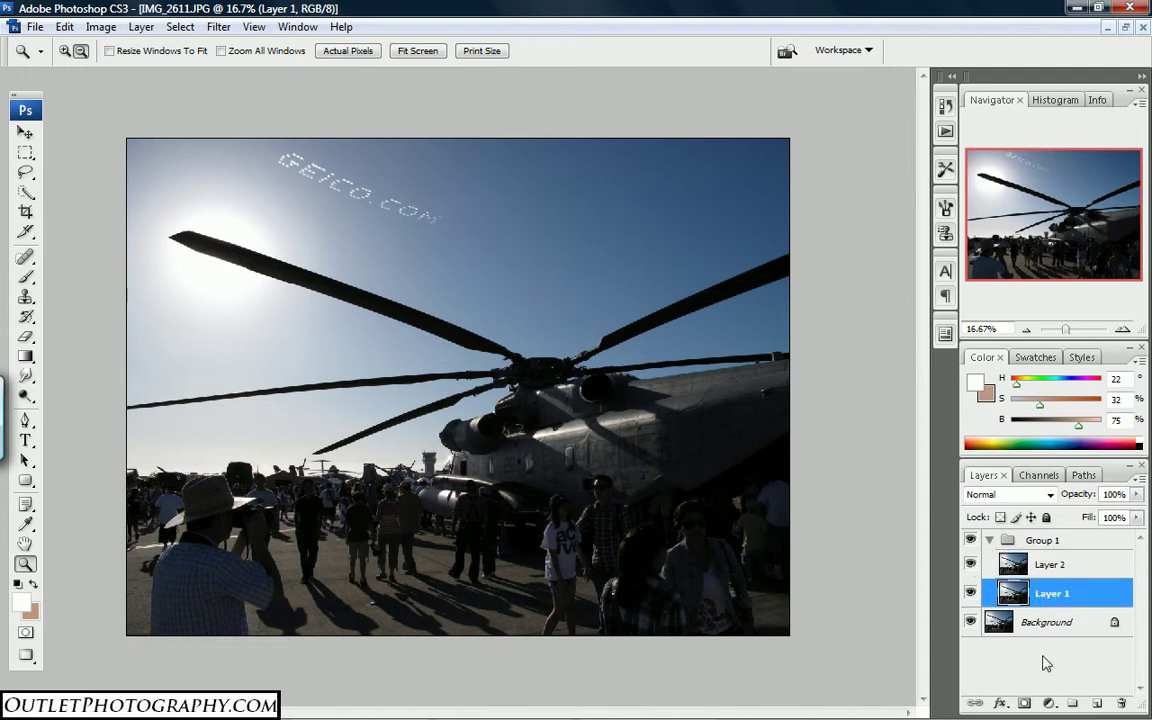
left_click(971, 567)
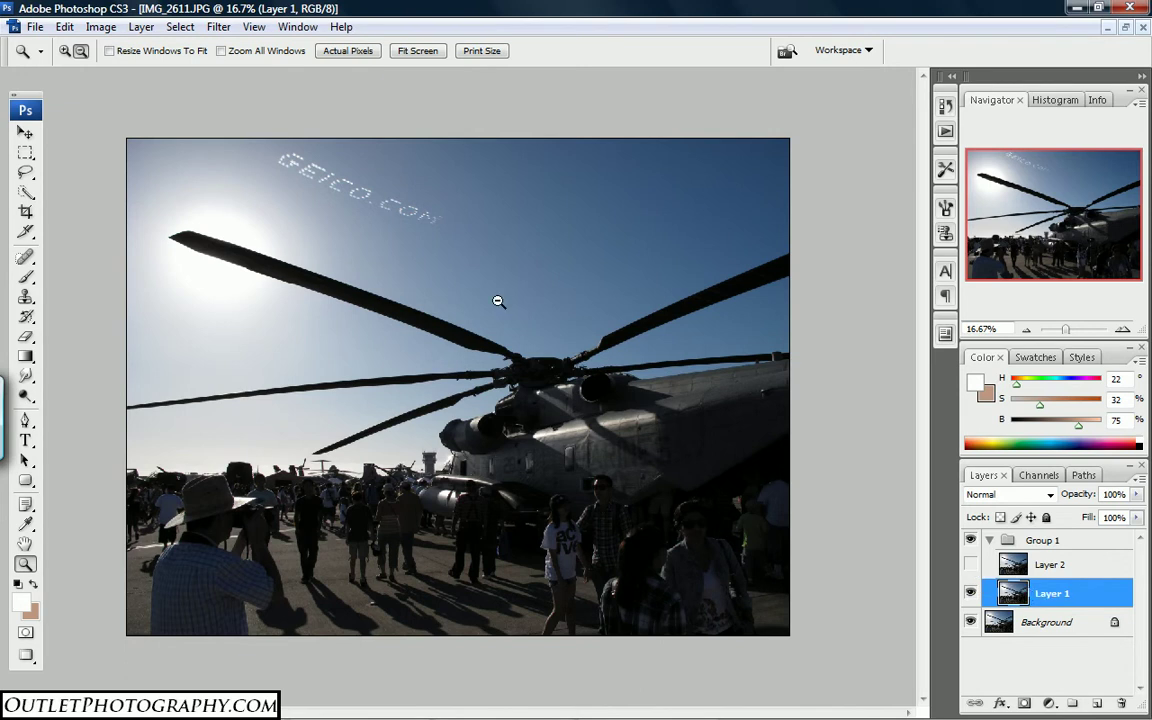
left_click(100, 27)
mouse_move(98, 74)
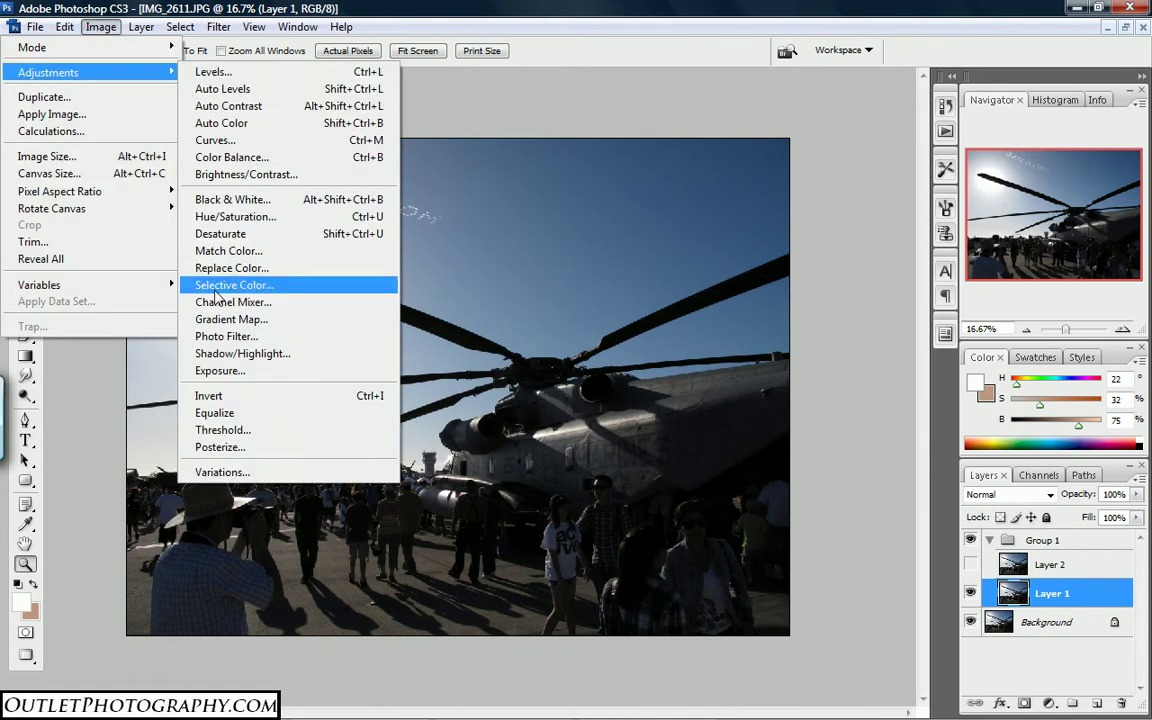
left_click(220, 355)
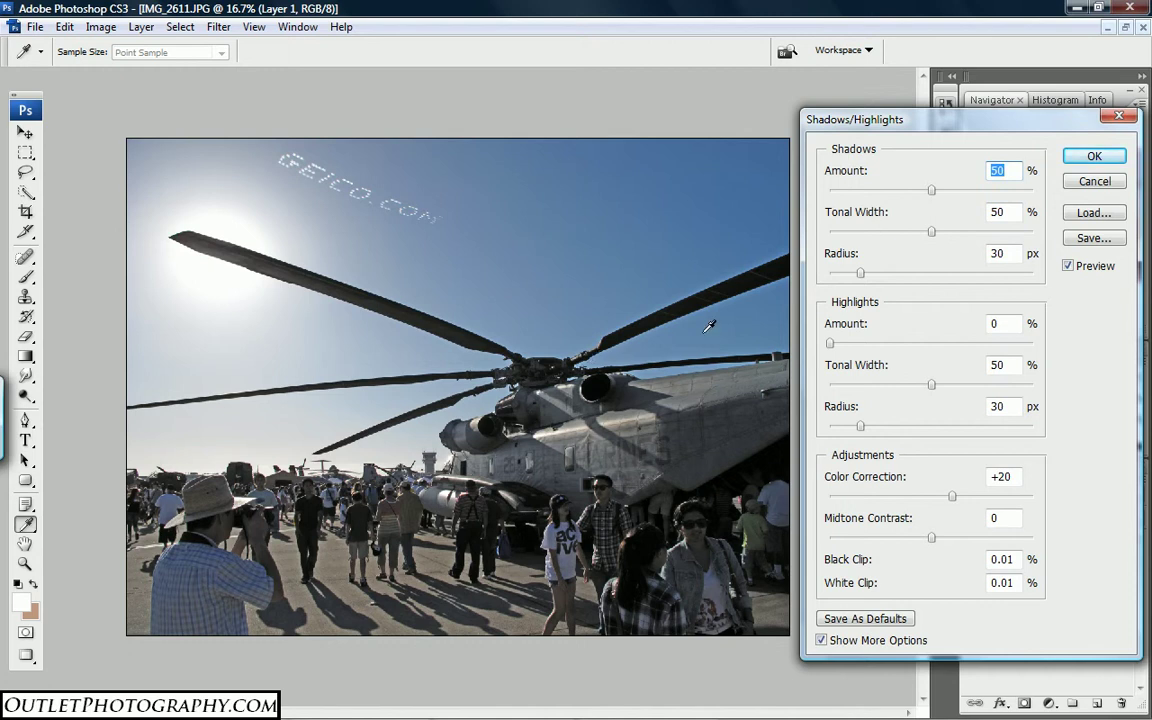
left_click_drag(933, 191, 948, 193)
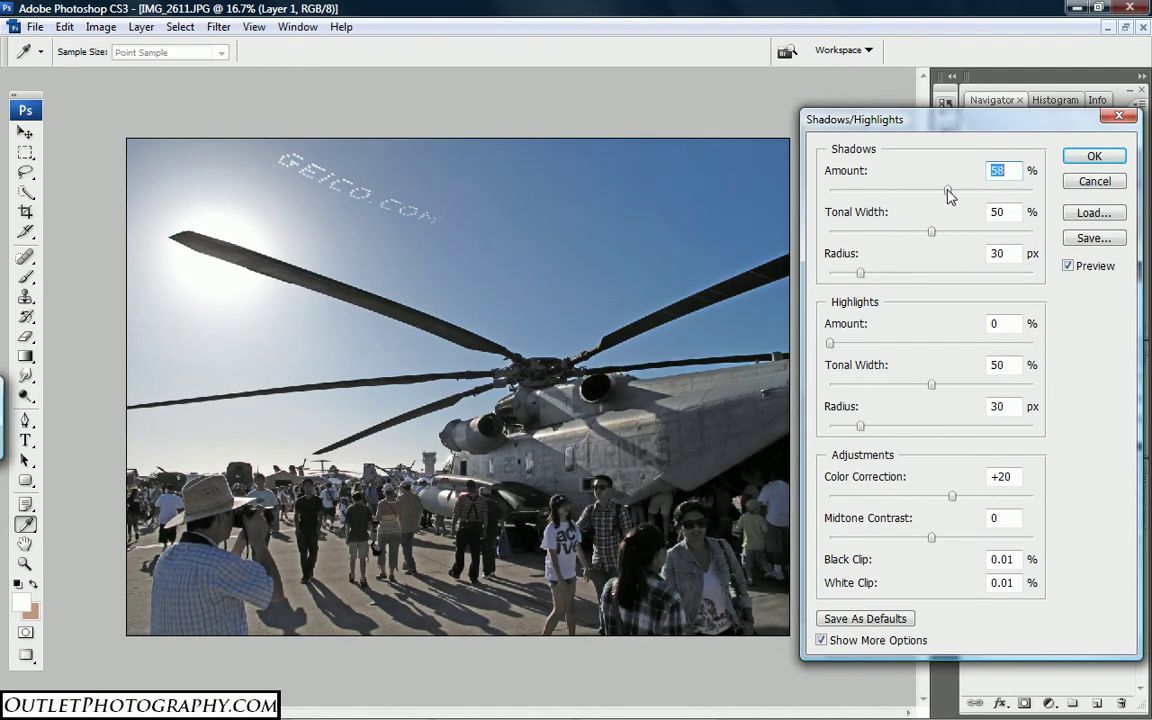
left_click_drag(948, 192, 897, 237)
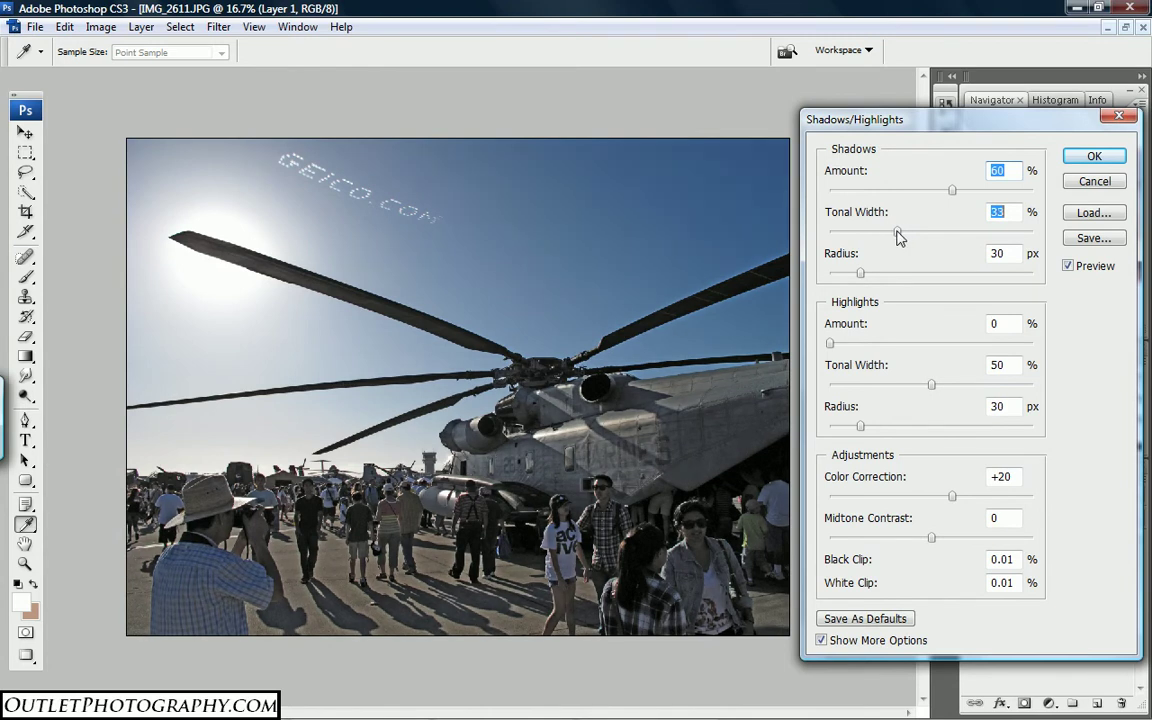
left_click_drag(897, 237, 894, 235)
Set the highlights amount to 15% and midtone contrast to -16, and apply the adjustment to Layer 1.
left_click_drag(830, 343, 902, 347)
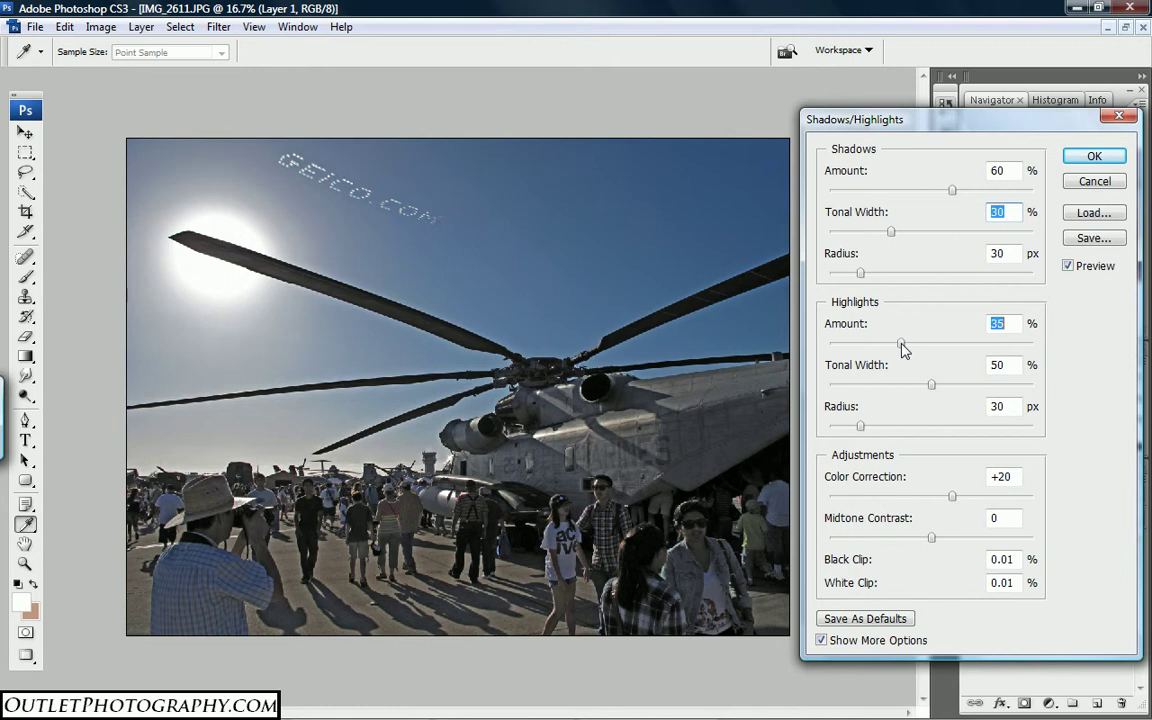
left_click_drag(903, 347, 872, 343)
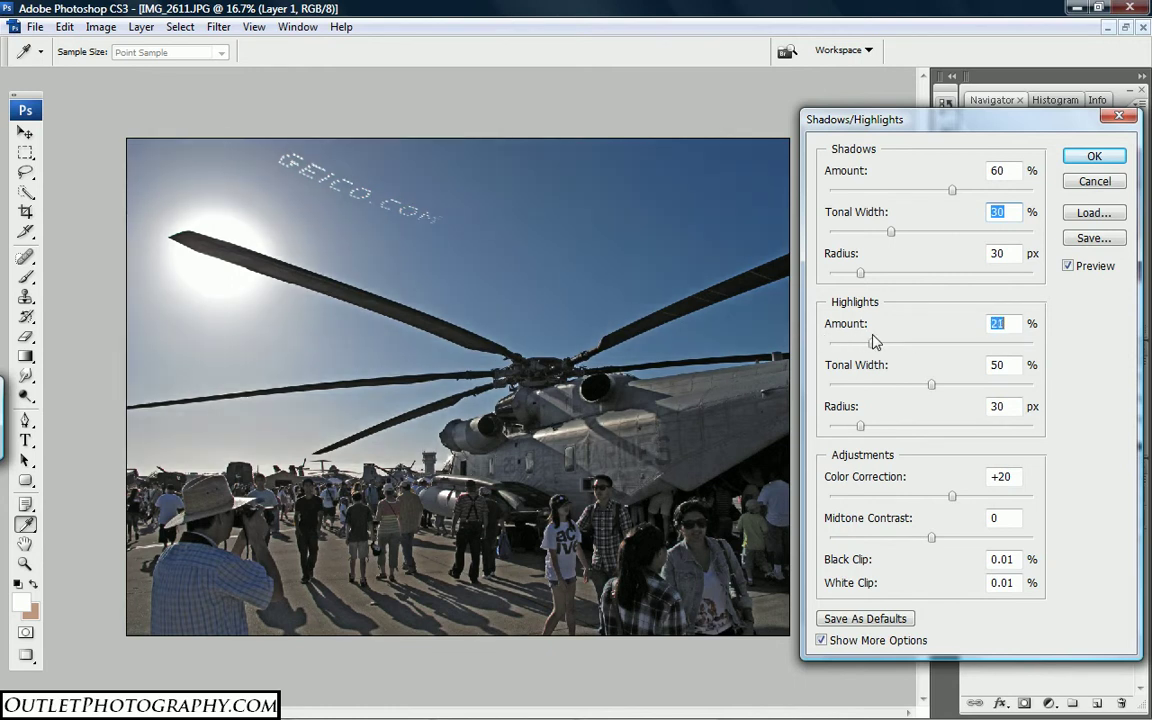
left_click_drag(872, 343, 863, 347)
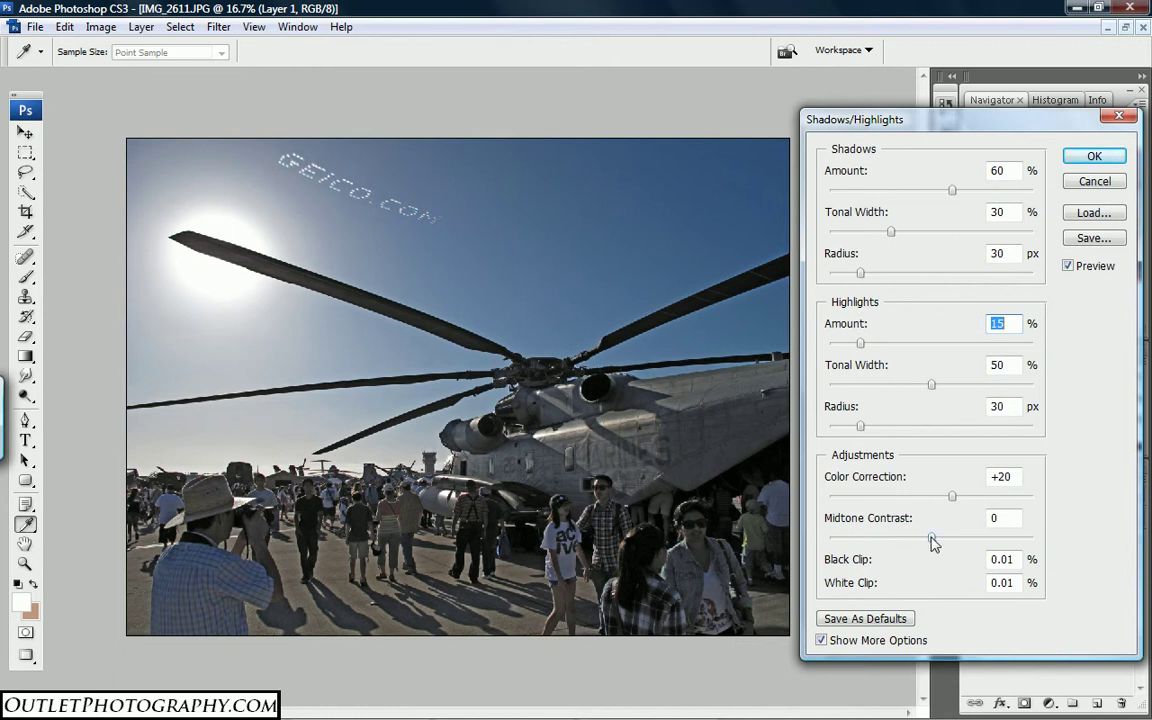
mouse_move(931, 539)
left_mouse_down()
mouse_move(902, 541)
mouse_move(933, 538)
mouse_move(918, 538)
left_mouse_up()
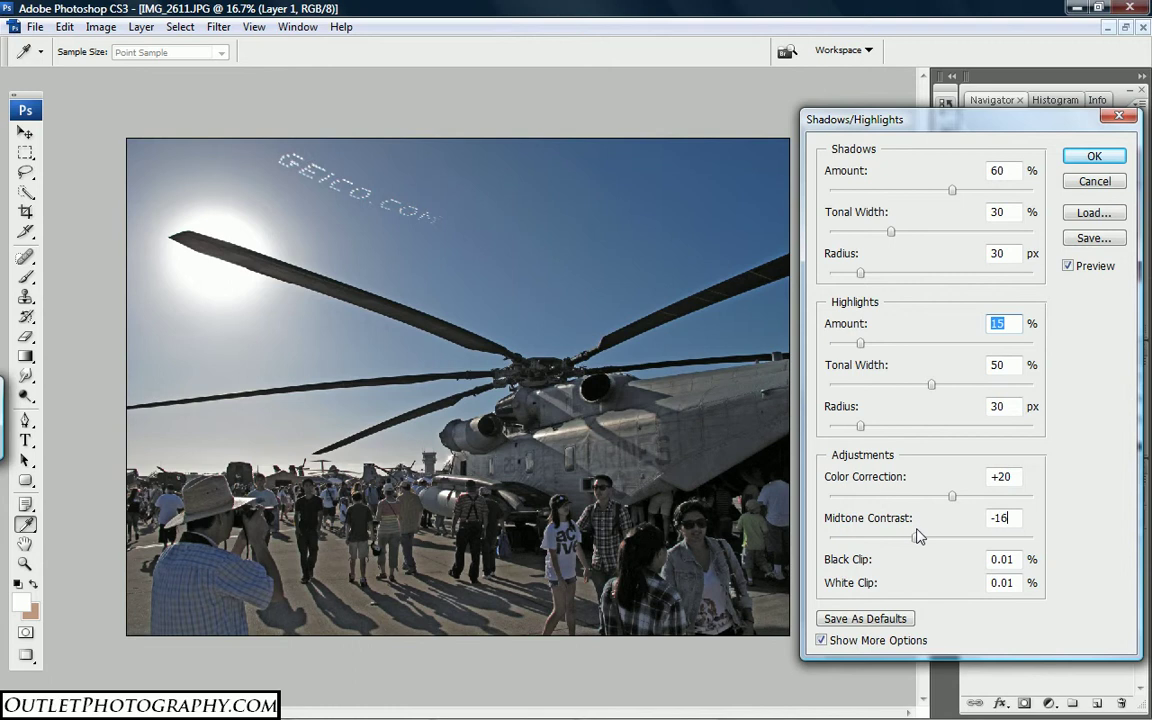
left_click(1096, 160)
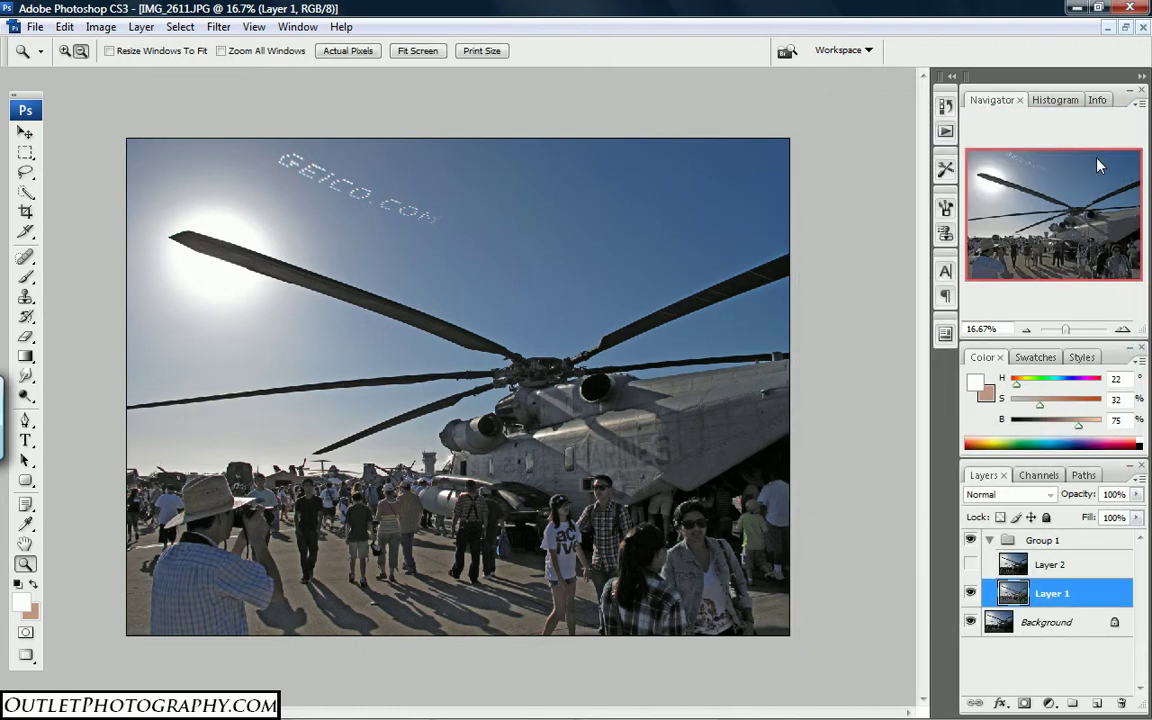
Show Layer 2 again and apply a Levels adjustment to it with the midtone input level at 1.80.
left_click(971, 566)
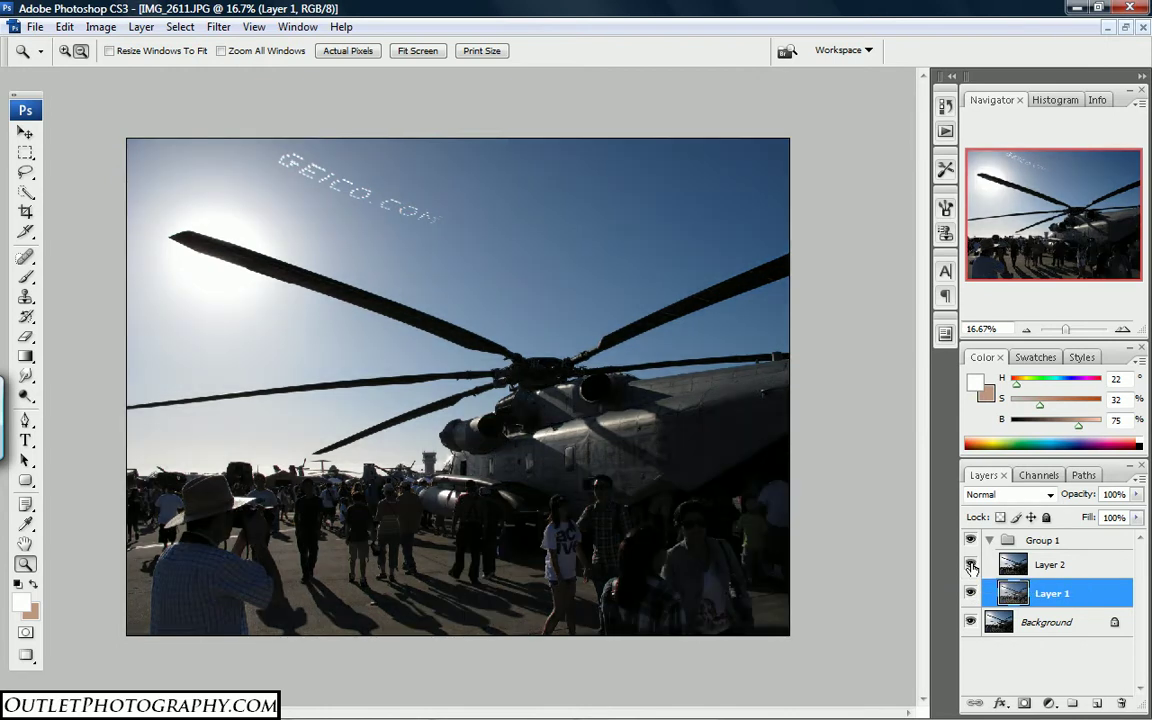
left_click(1051, 567)
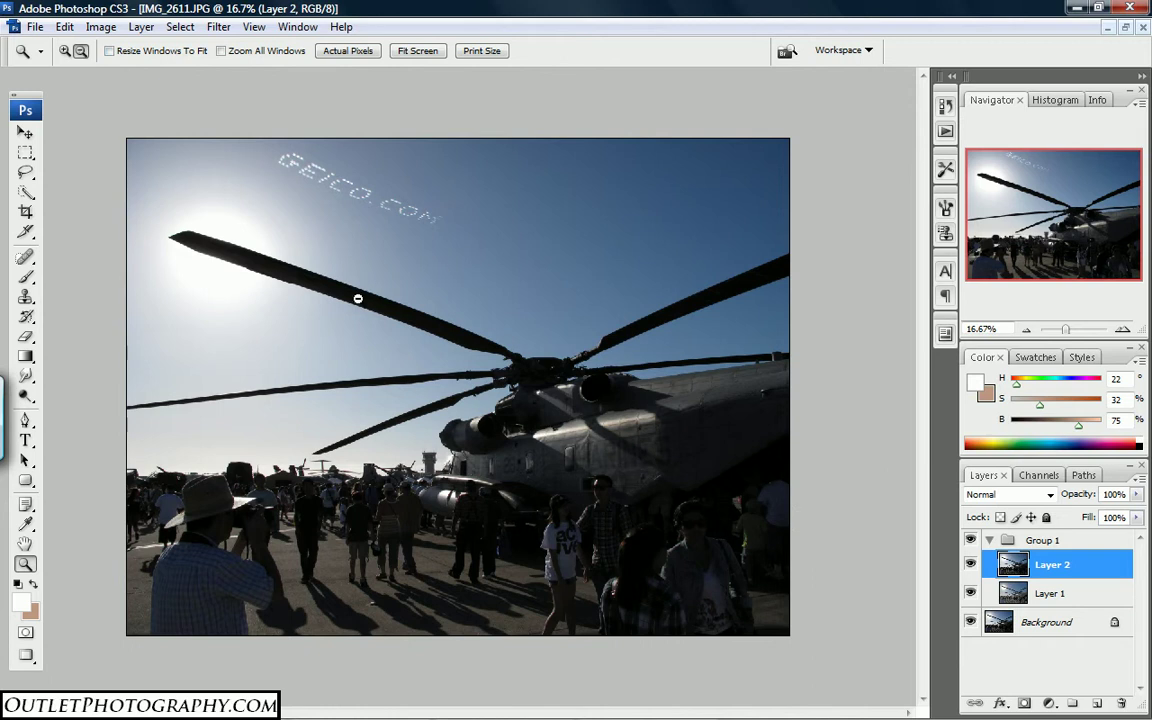
left_click(100, 27)
mouse_move(92, 79)
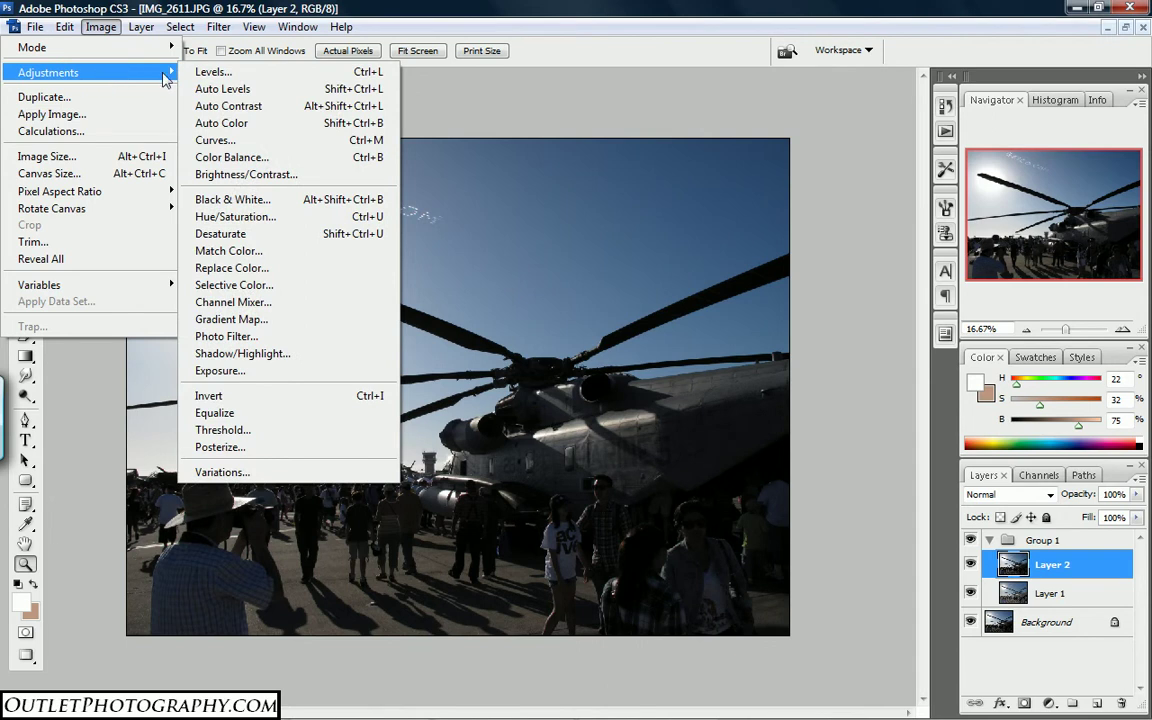
left_click(213, 74)
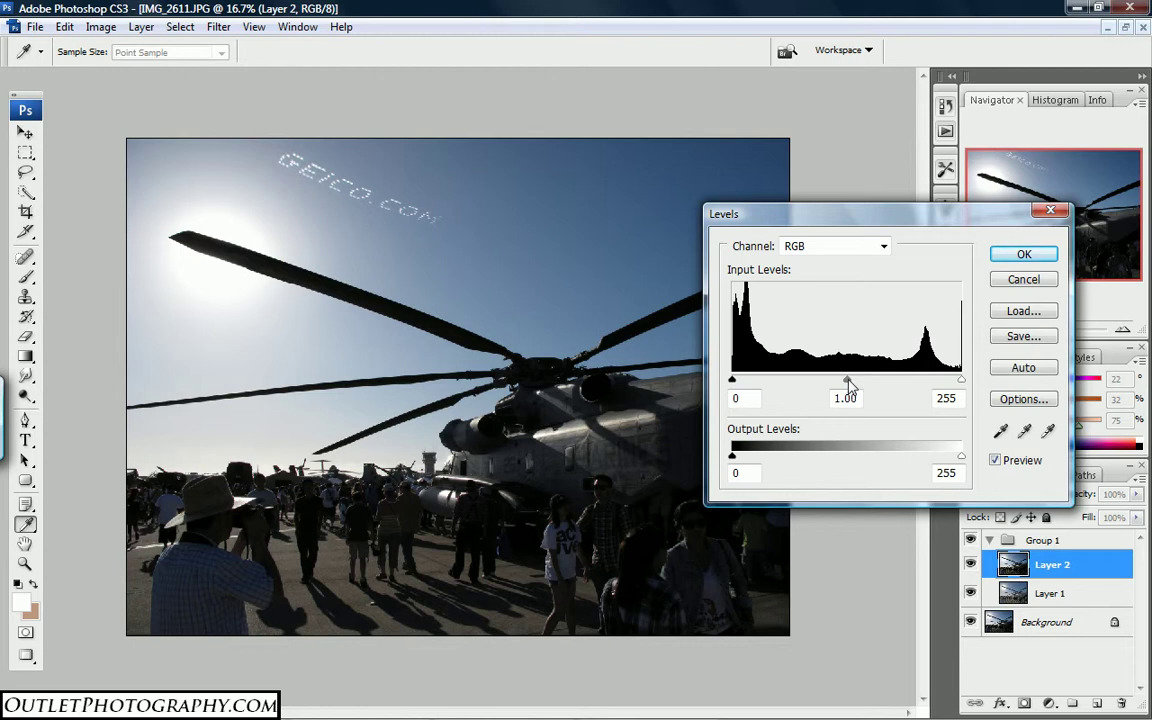
left_click_drag(849, 384, 808, 382)
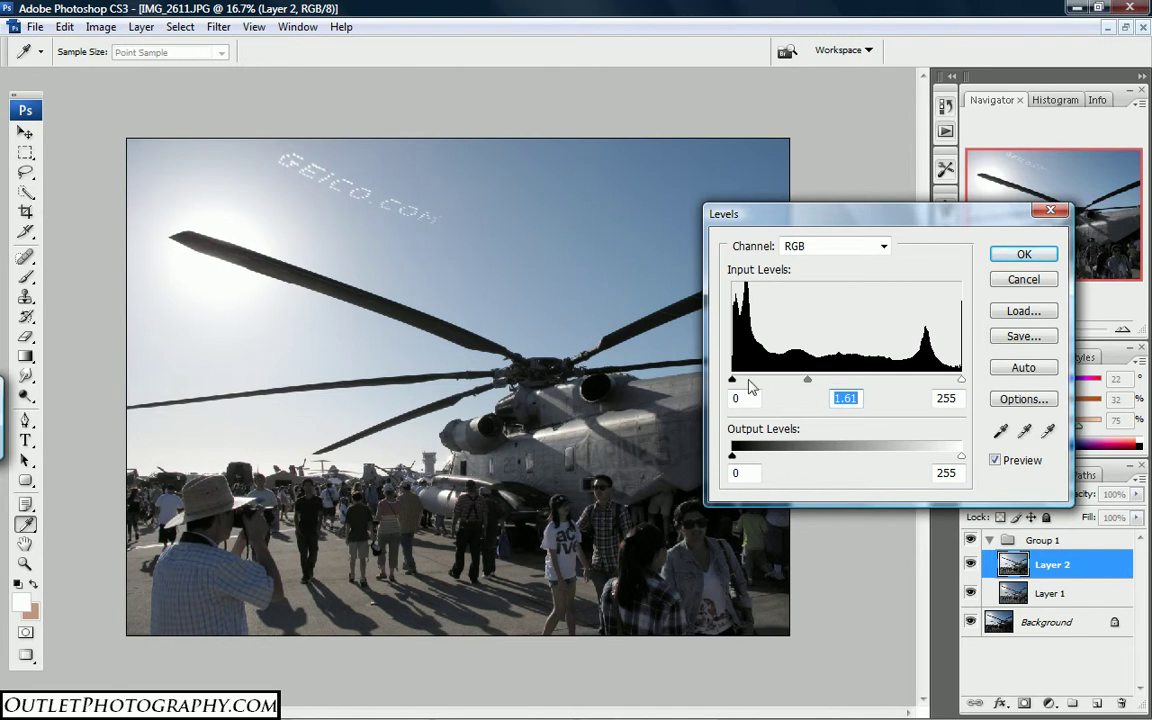
mouse_move(809, 386)
left_mouse_down()
mouse_move(763, 386)
mouse_move(798, 388)
left_mouse_up()
double_click(858, 398)
left_click(859, 398)
key("Up")
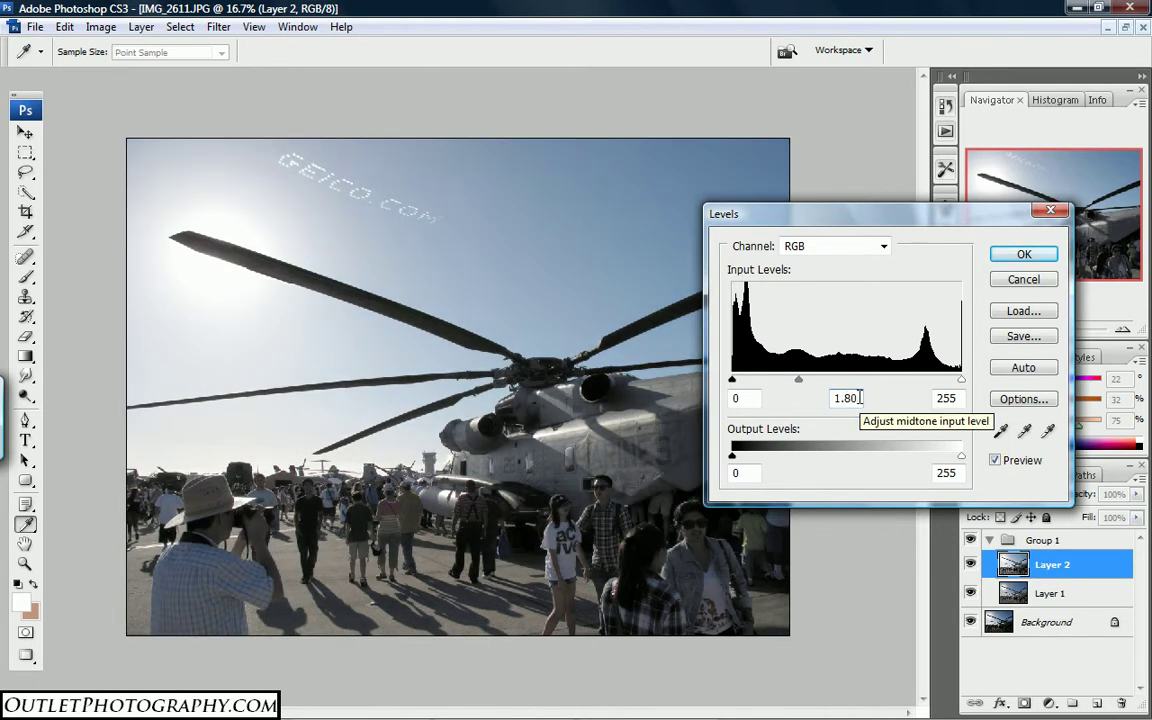
left_click(1022, 255)
key("z")
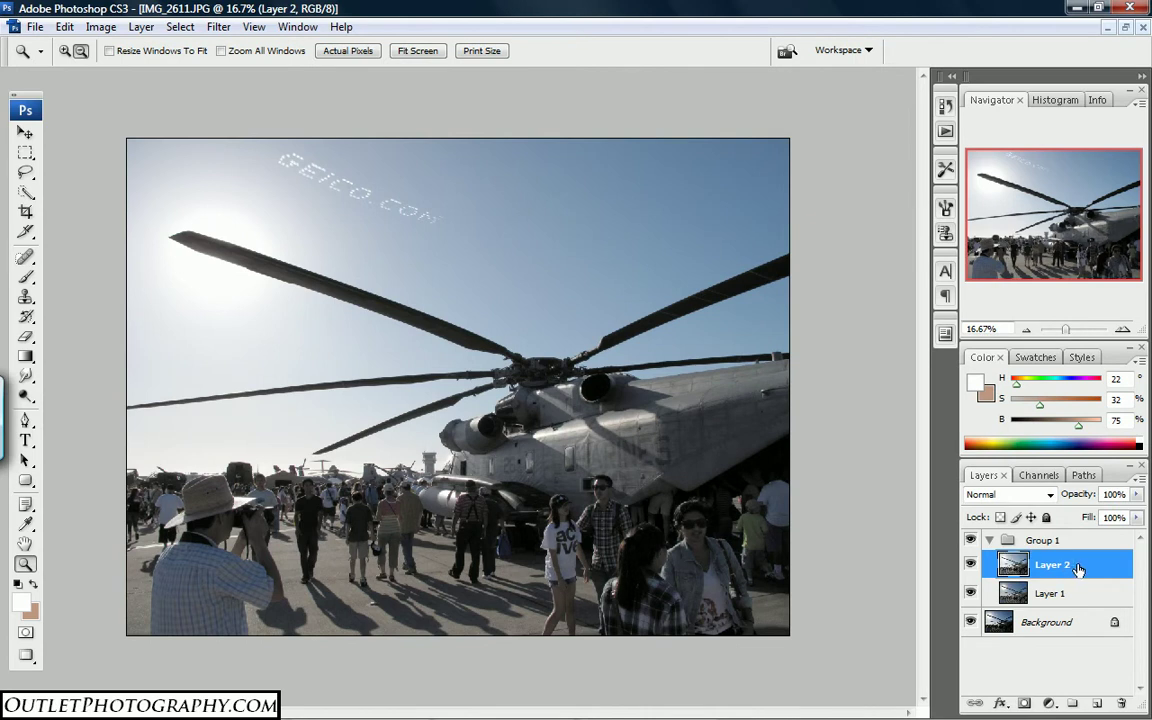
Hide and show Group 1 to compare with the original, and set Layer 2's blend mode to Soft Light.
left_click(970, 541)
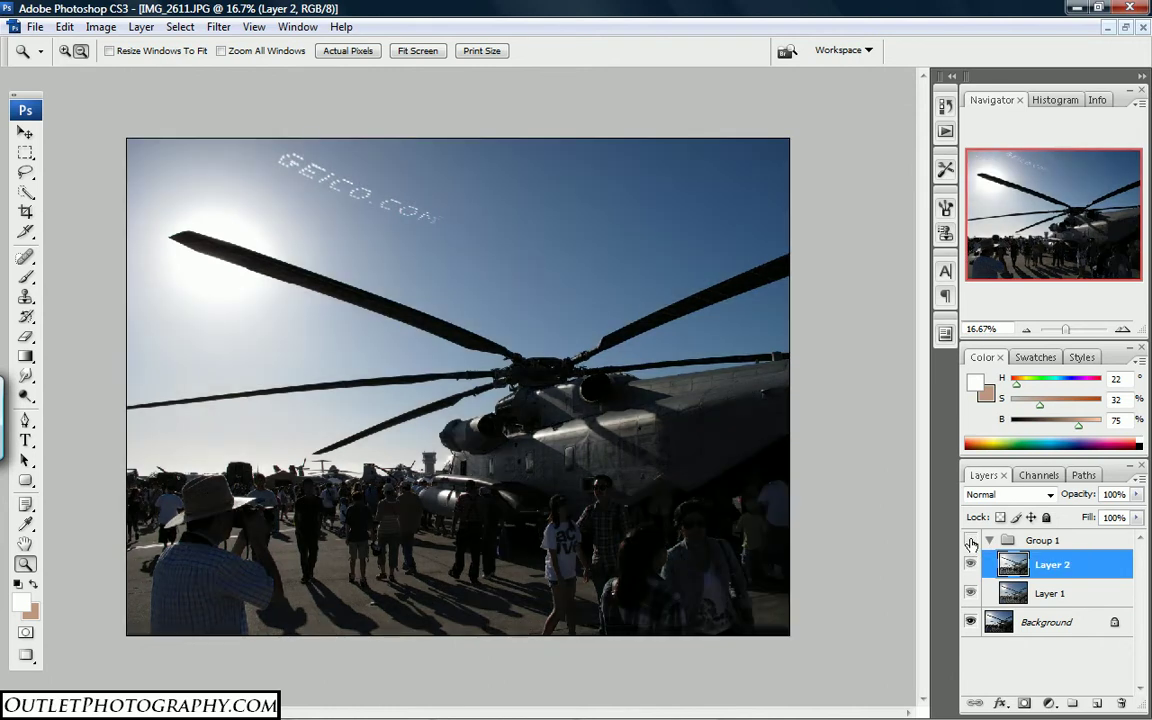
left_click(970, 541)
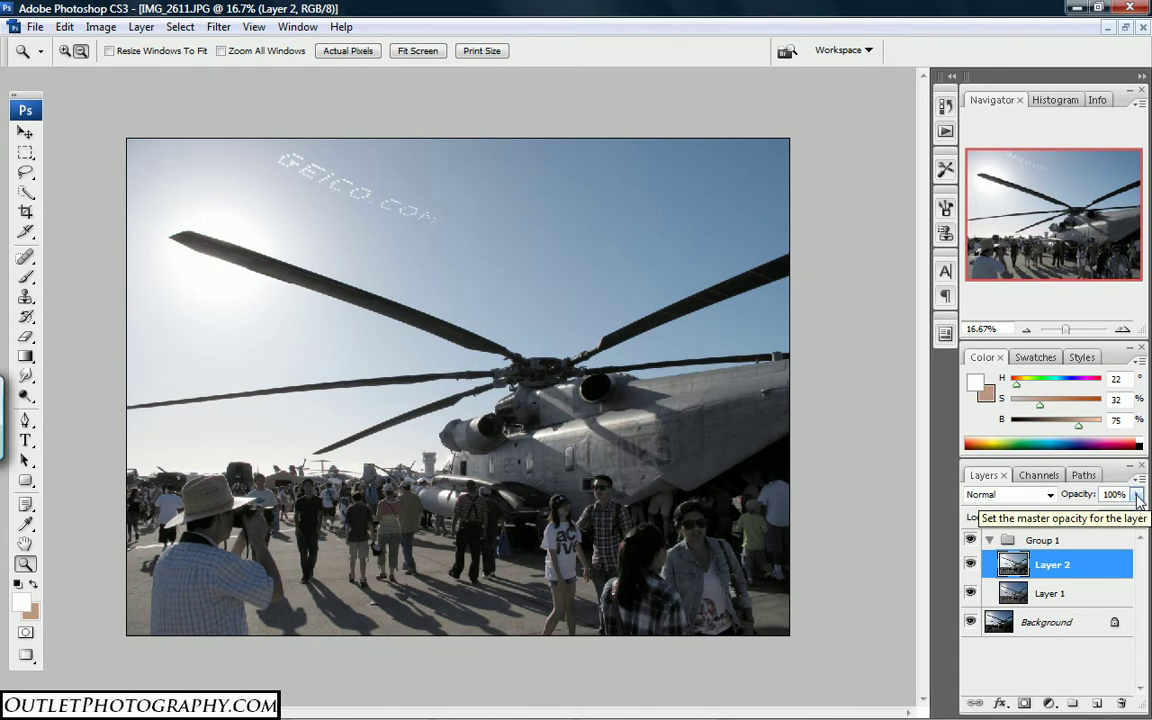
left_click(1040, 496)
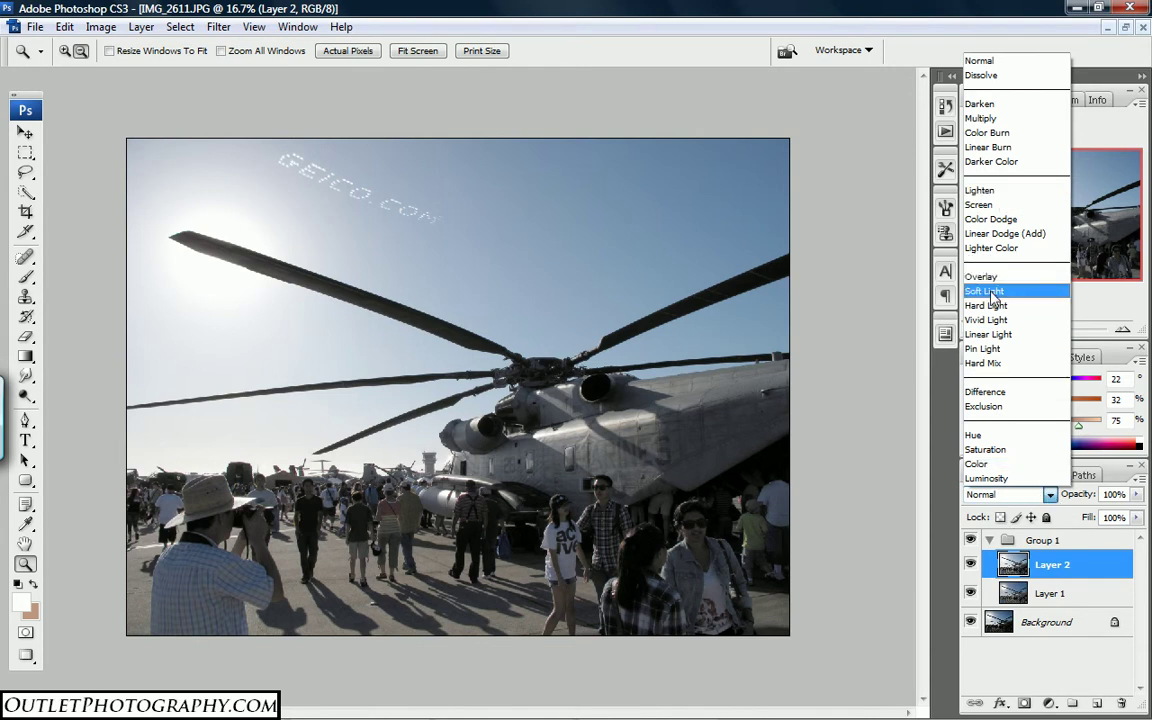
left_click(985, 291)
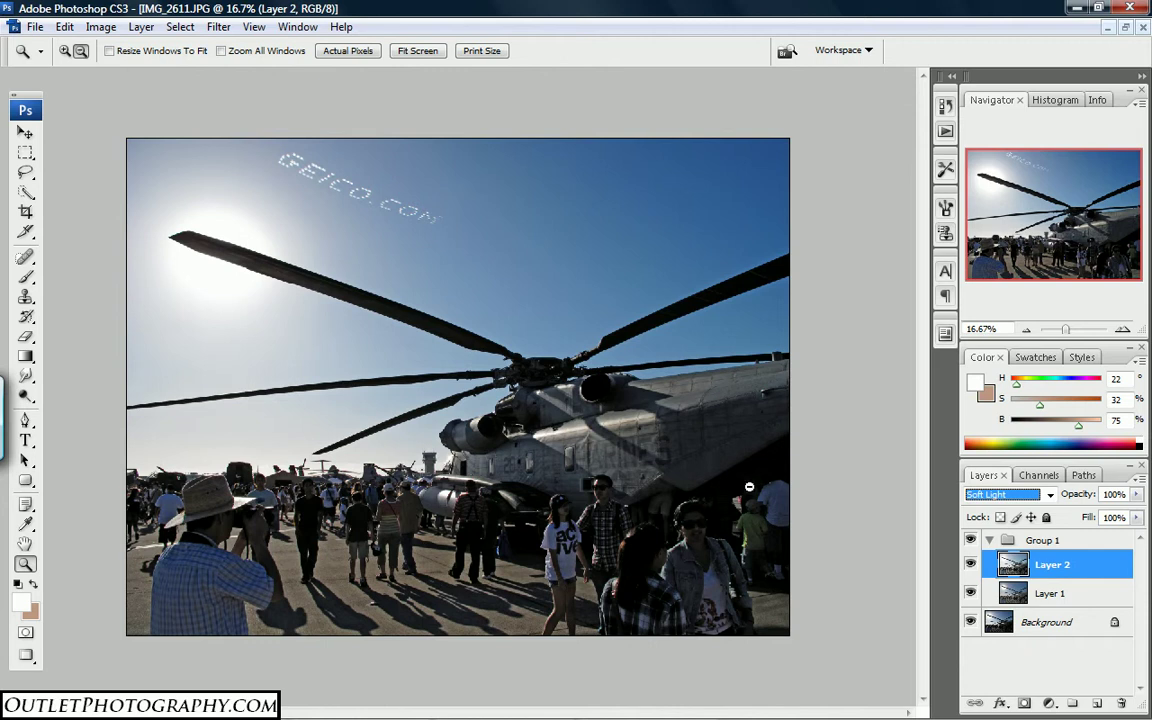
Reduce Layer 2's fill to 64%, keeping its opacity at 100%.
left_click(1139, 500)
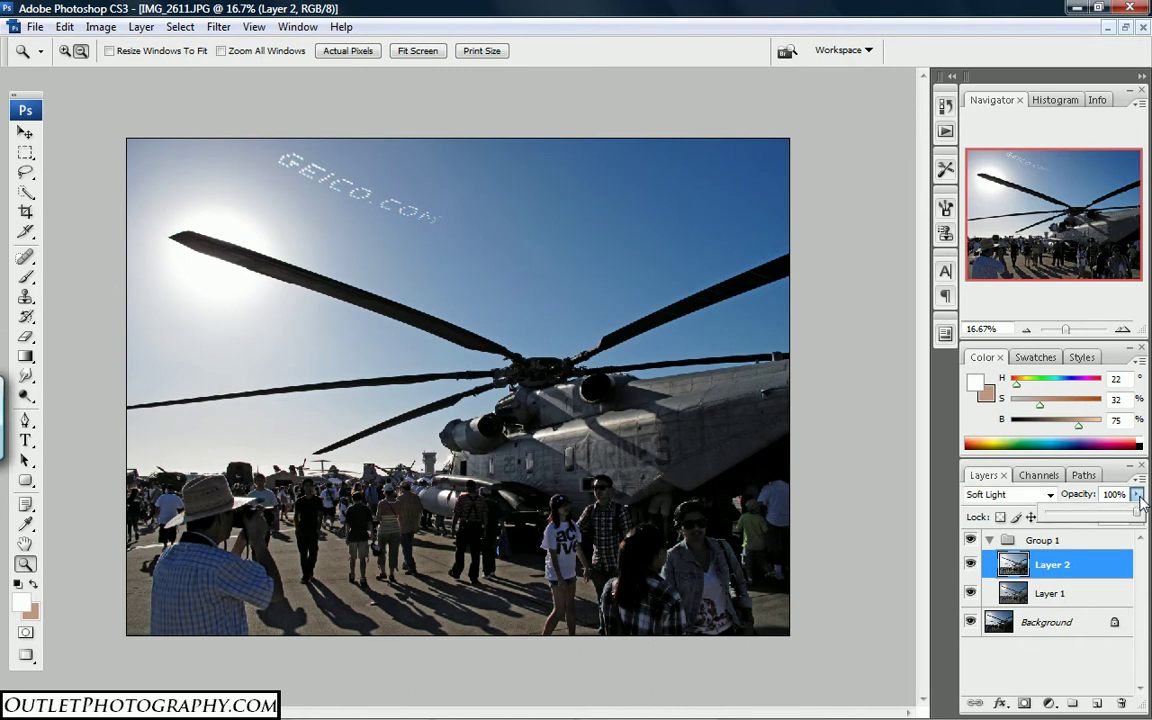
left_click_drag(1131, 514, 1106, 539)
left_click(1137, 517)
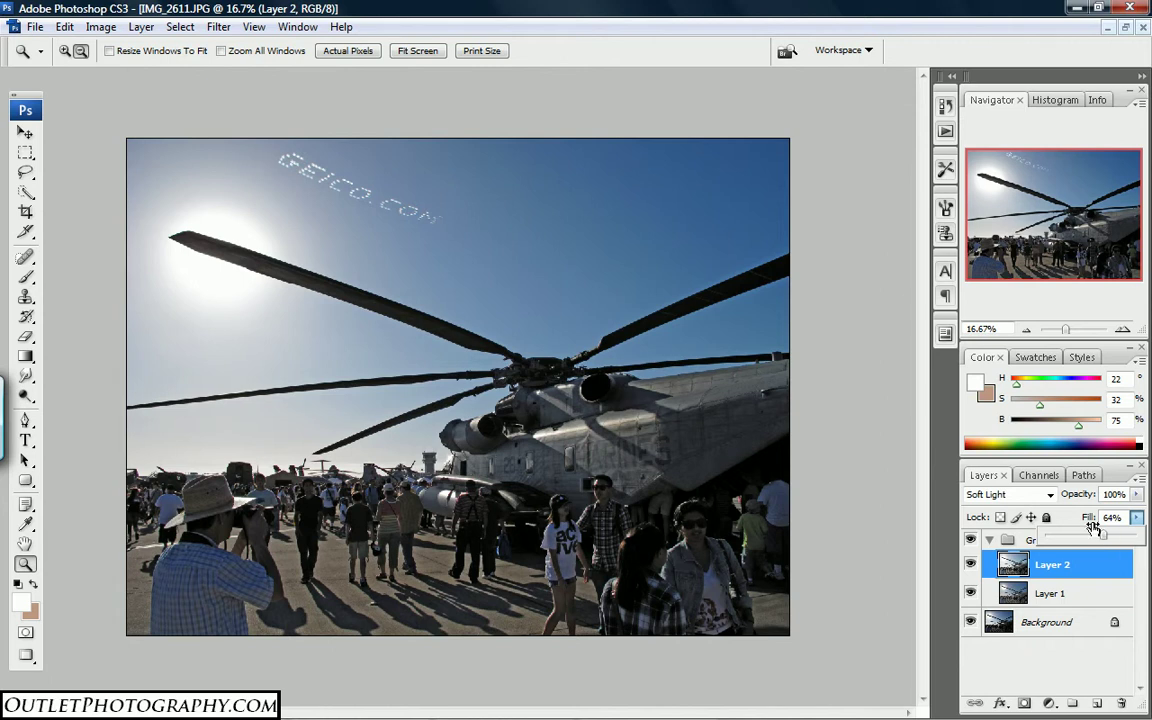
left_click(1087, 519)
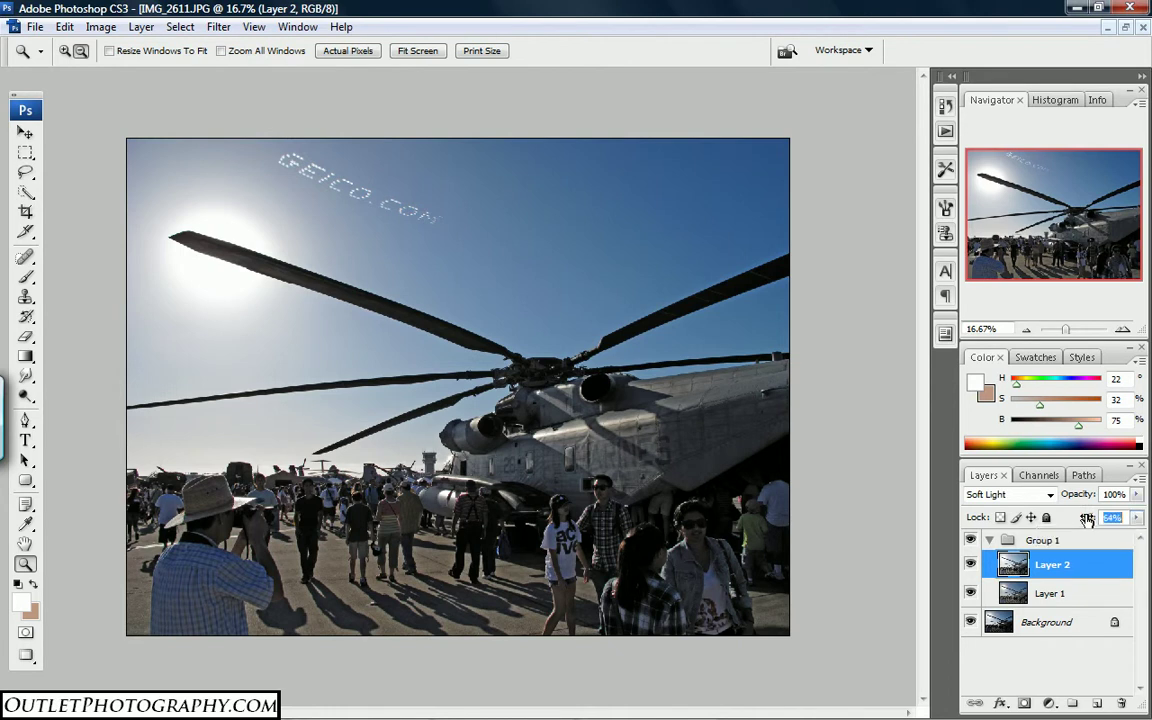
Compare the photo with Group 1 hidden and shown, examining the helicopter and crowd both in full and close up.
left_click(66, 50)
left_click(969, 541)
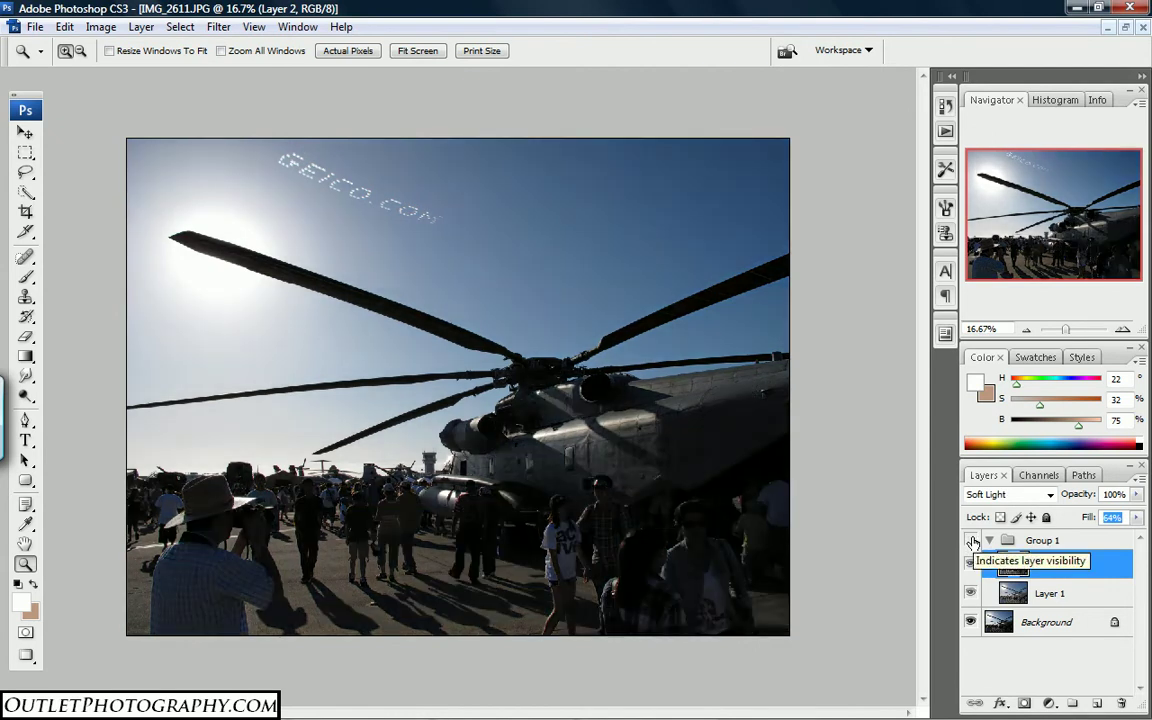
left_click(969, 541)
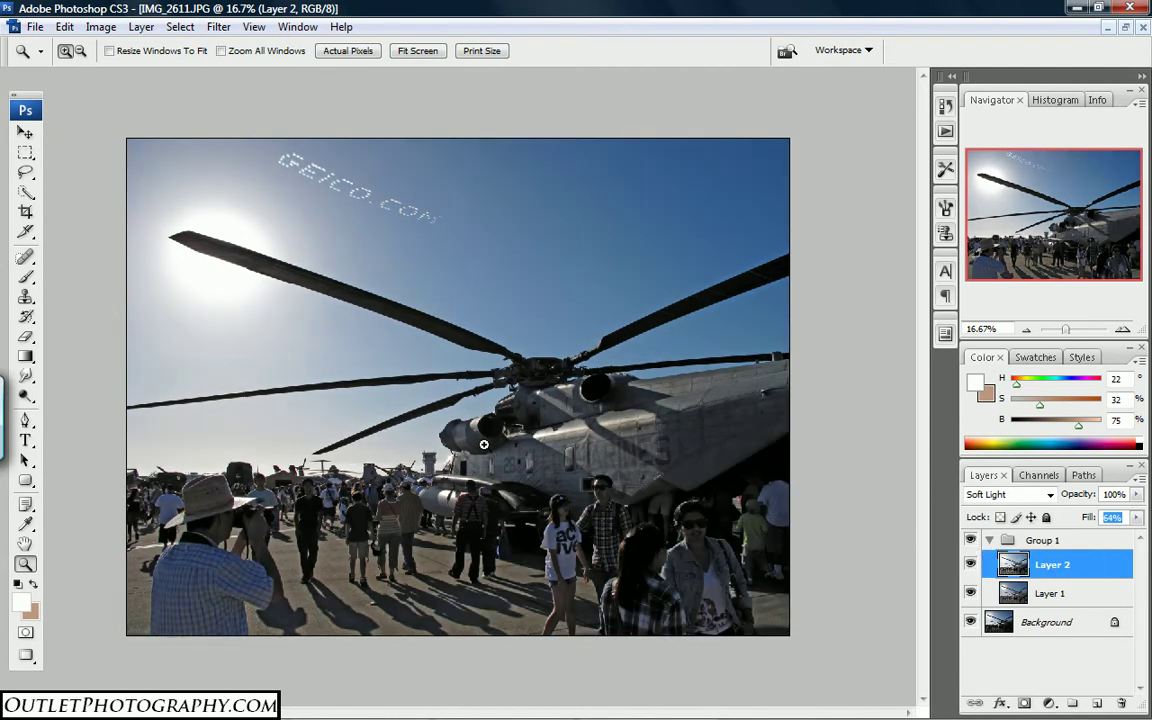
left_click(538, 490)
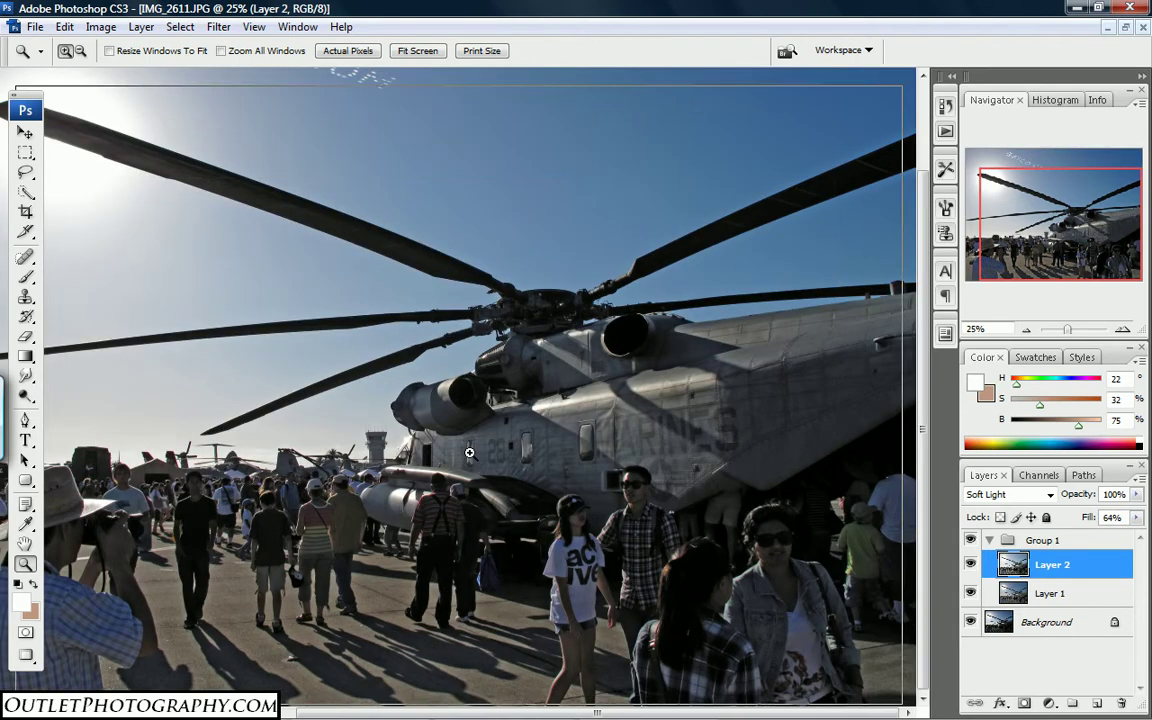
left_click(469, 453)
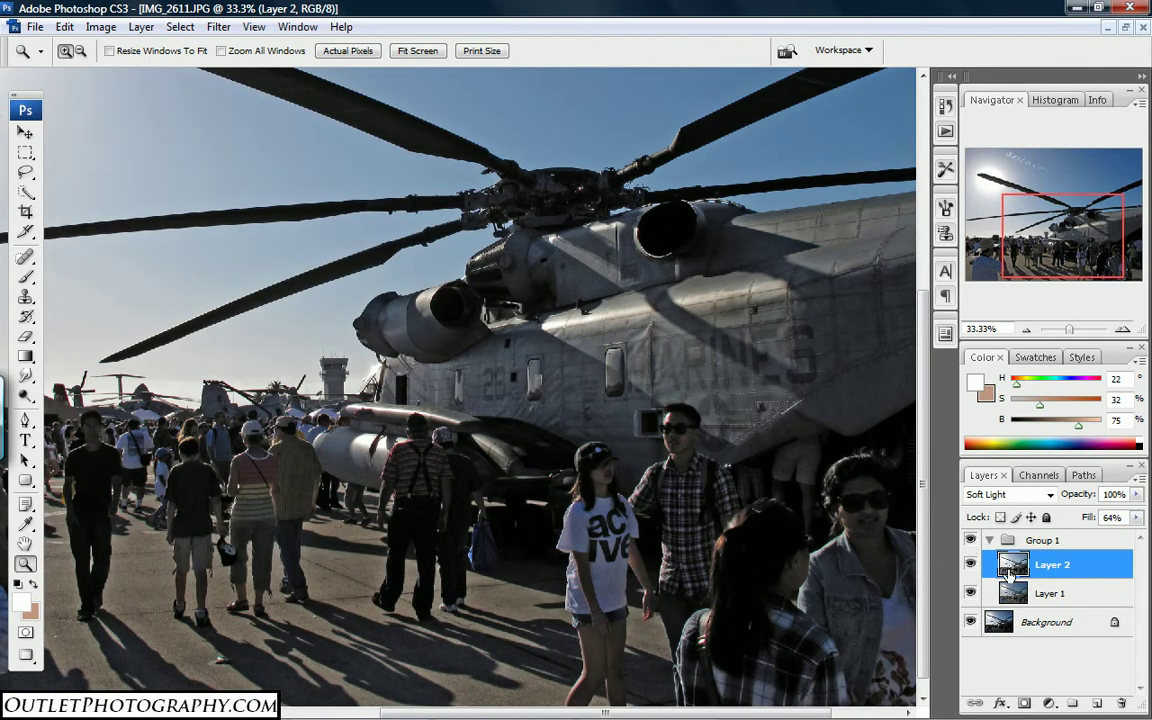
left_click(969, 541)
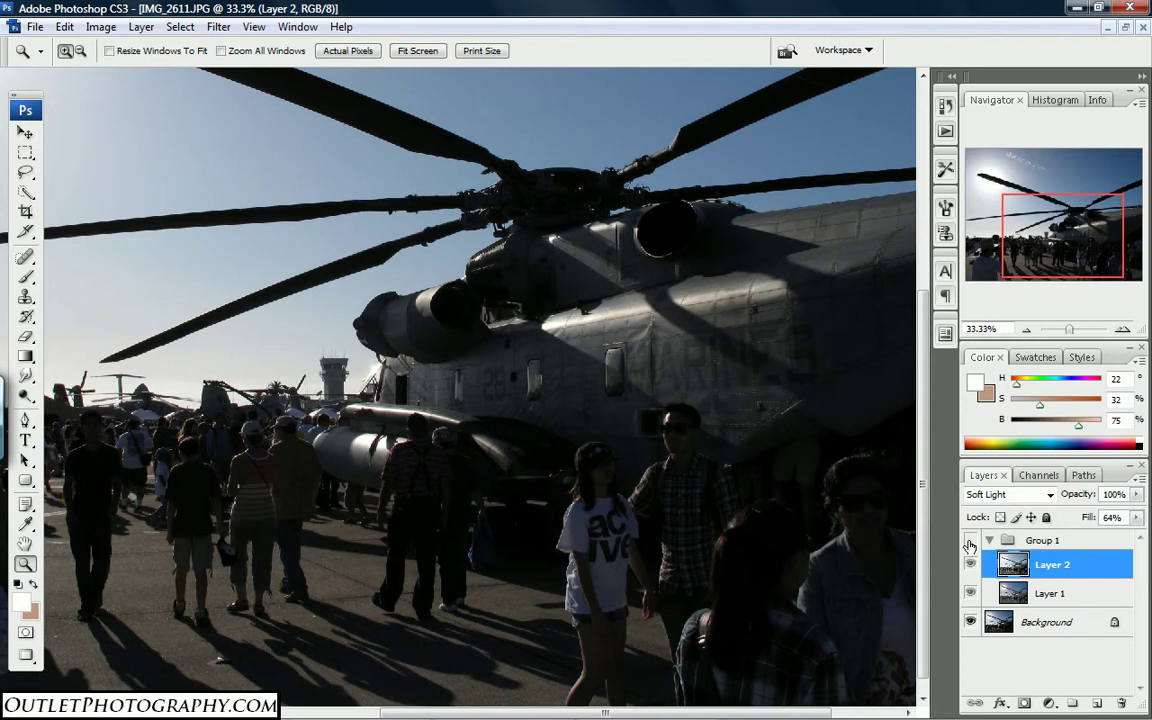
left_click(969, 541)
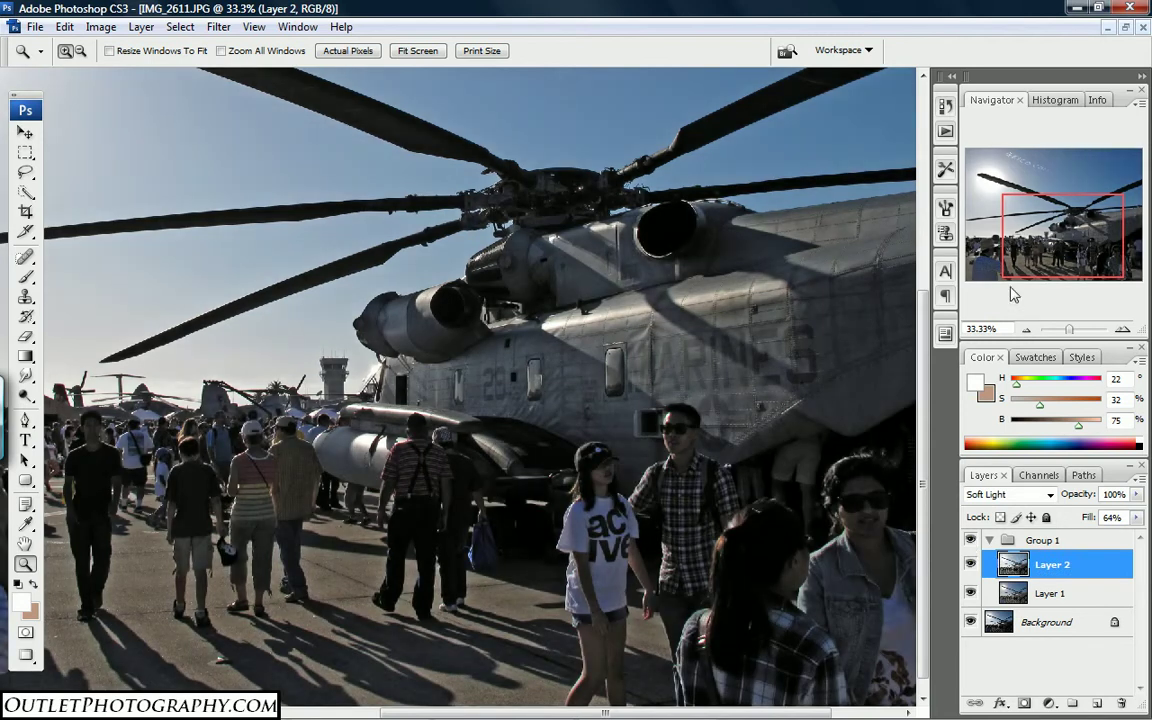
mouse_move(1032, 250)
left_mouse_down()
mouse_move(996, 252)
mouse_move(1054, 256)
mouse_move(1034, 256)
left_mouse_up()
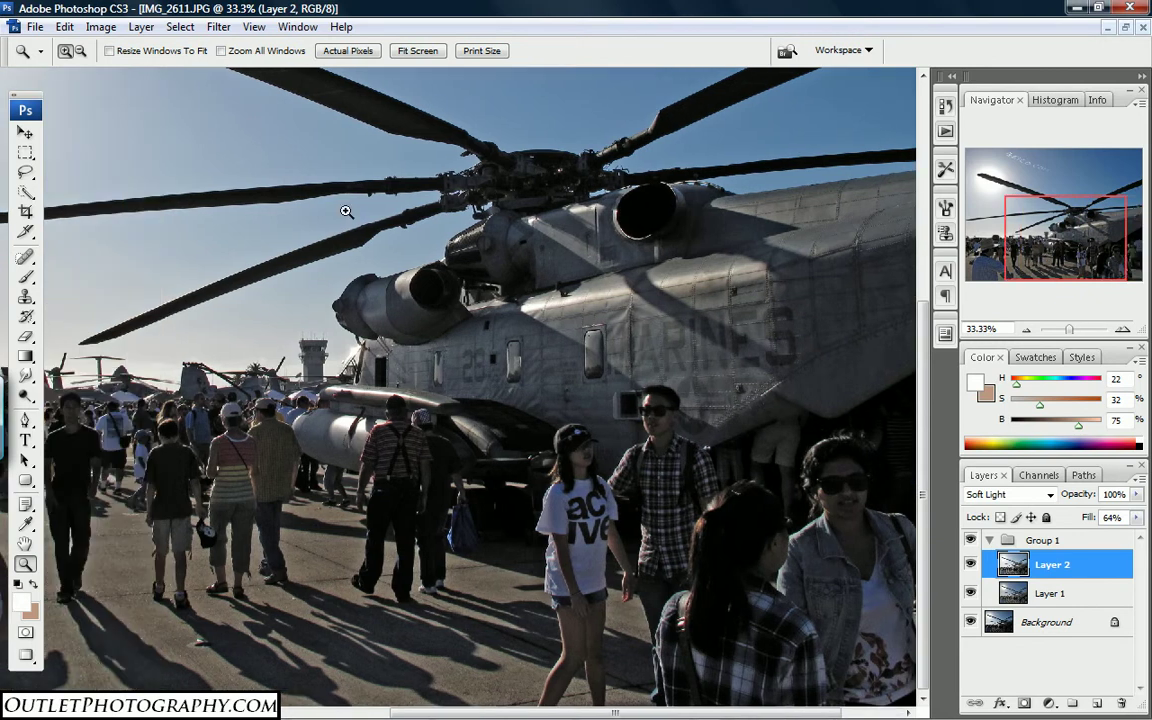
left_click(80, 50)
left_click(390, 400)
left_click(390, 401)
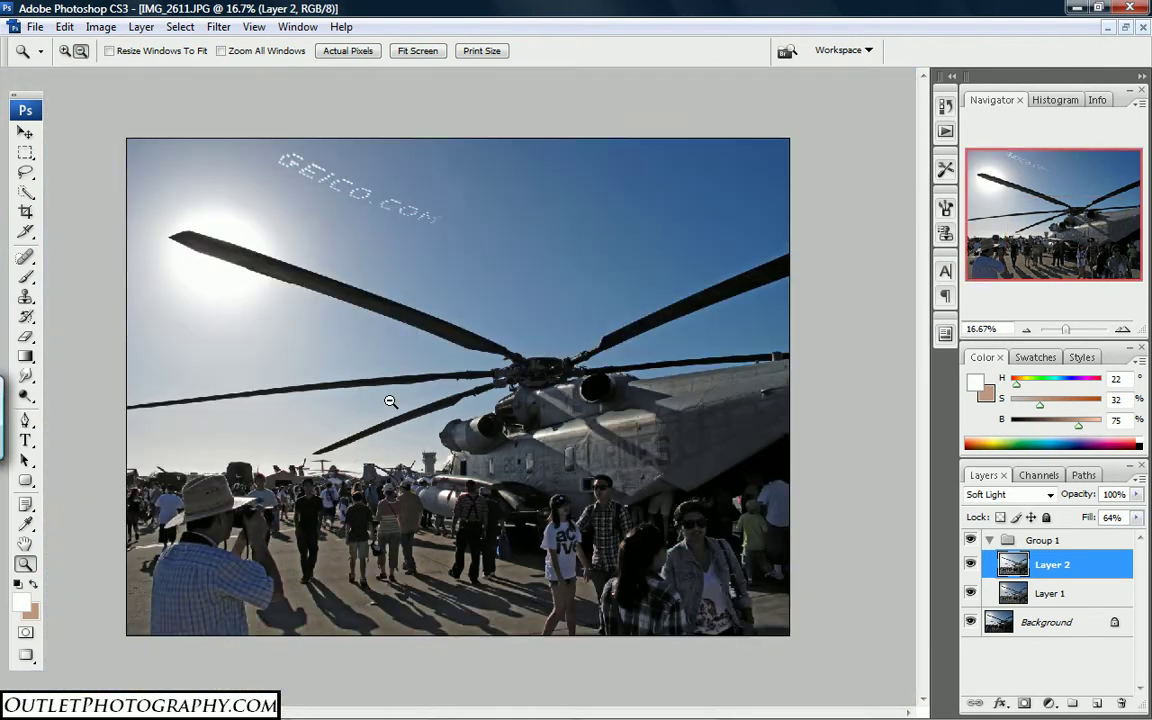